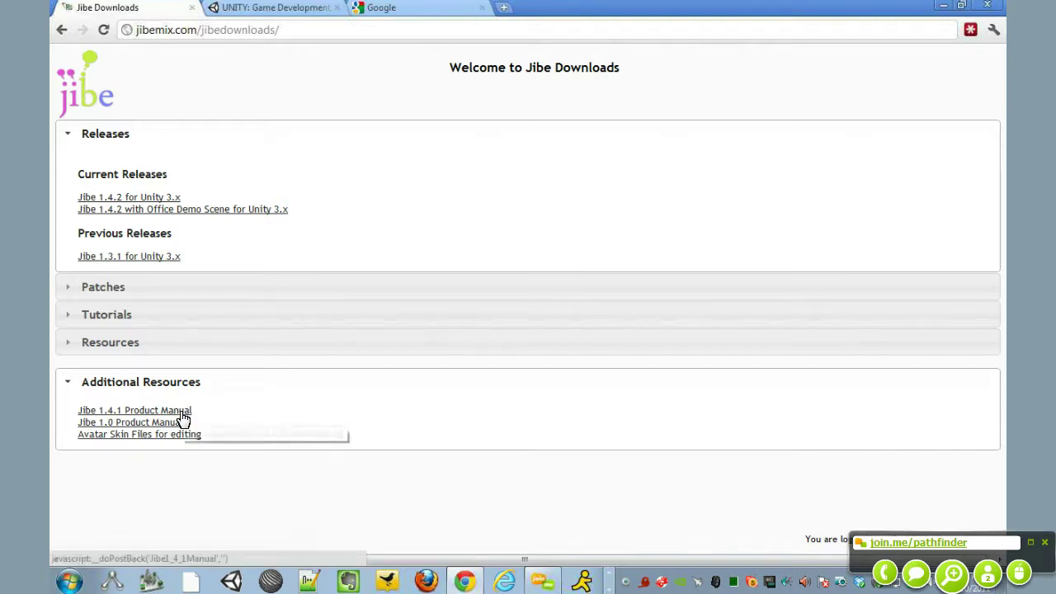
Step: Search Google for "unity3d learning the interface" and open the Unity manual page Learning the Interface
{"action": "left_click", "coordinate": [295, 7]}
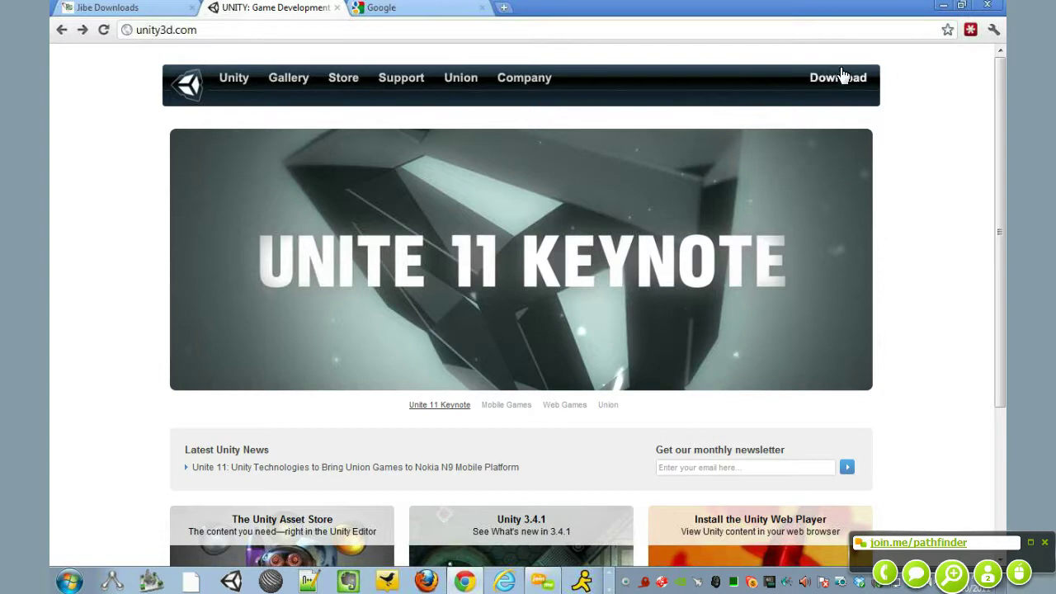
{"action": "left_click", "coordinate": [399, 7]}
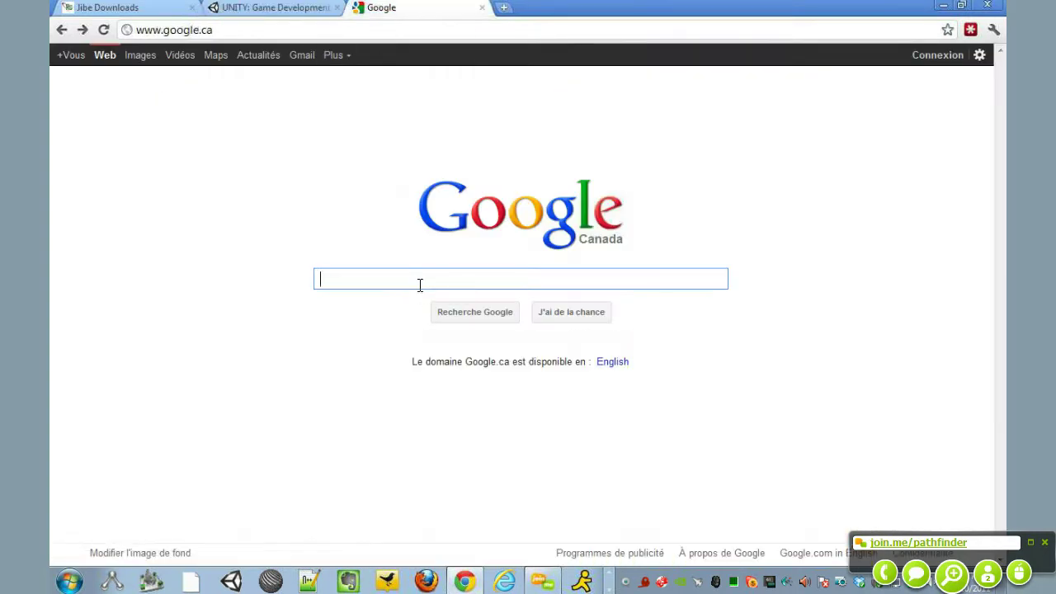
{"action": "type", "text": "uni"}
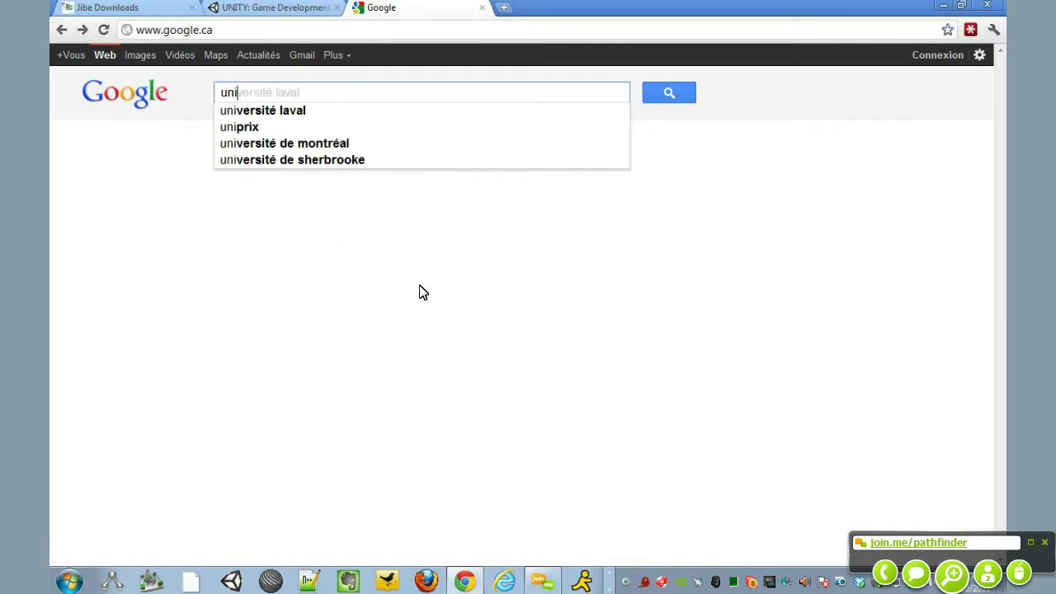
{"action": "type", "text": "ty3"}
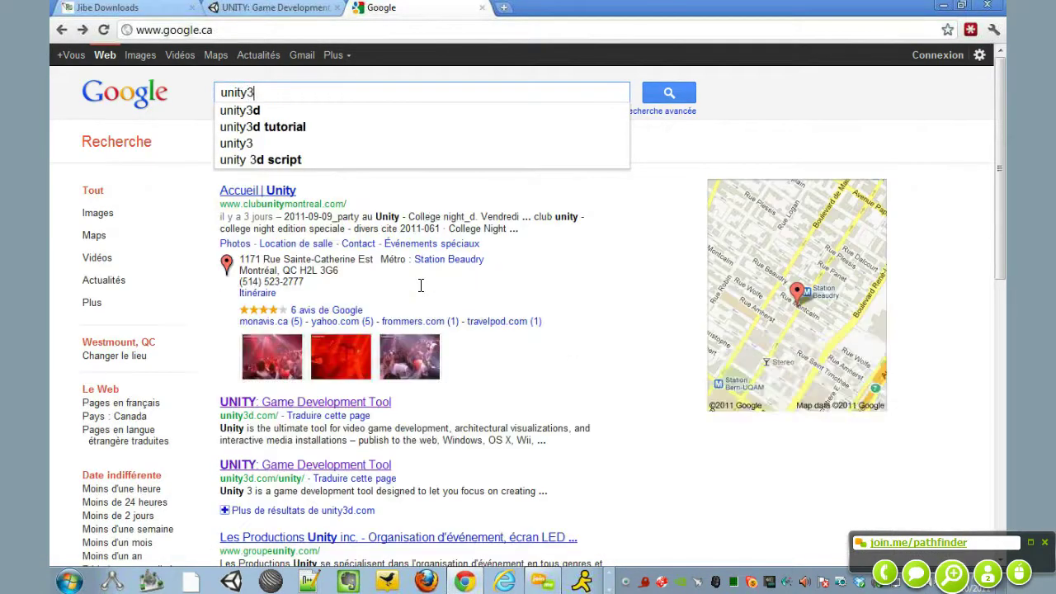
{"action": "type", "text": "d learning the interface"}
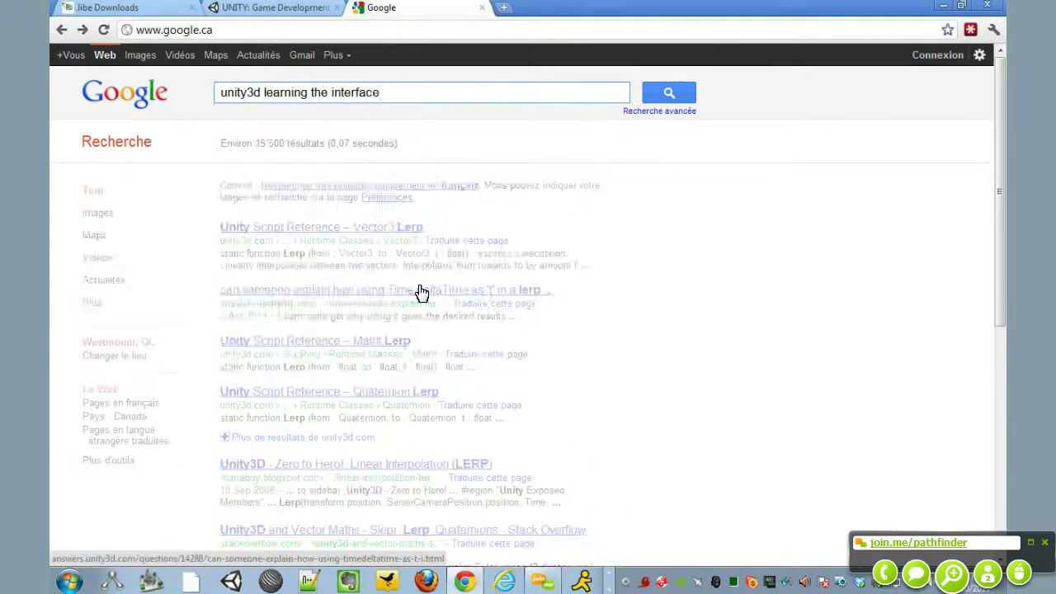
{"action": "left_click", "coordinate": [283, 191]}
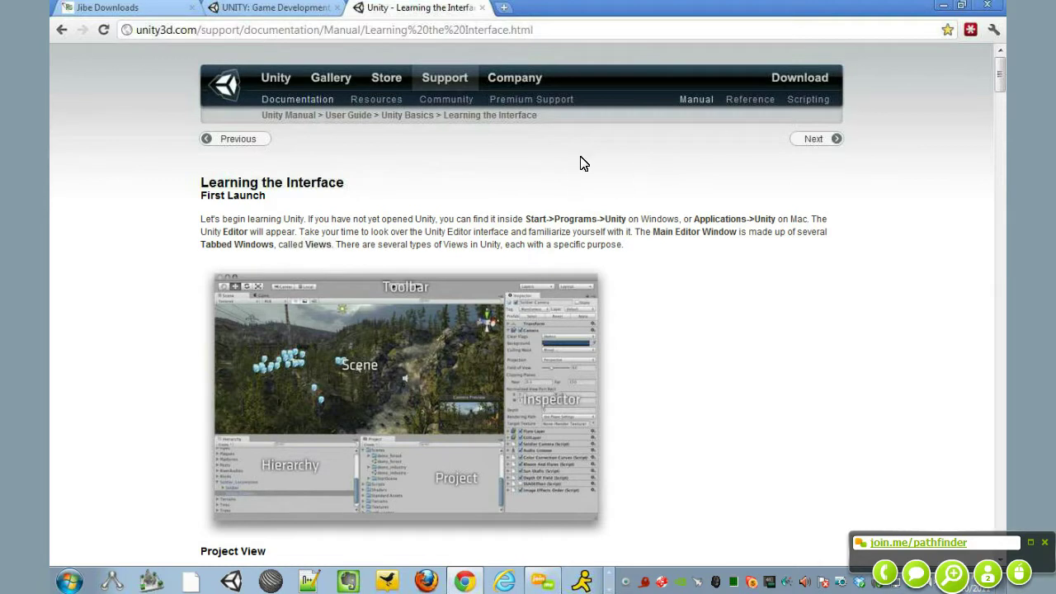
Step: Move the Jibe1.4.2 folder closer to the Unity shortcut on the desktop and launch Unity
{"action": "left_click", "coordinate": [942, 6]}
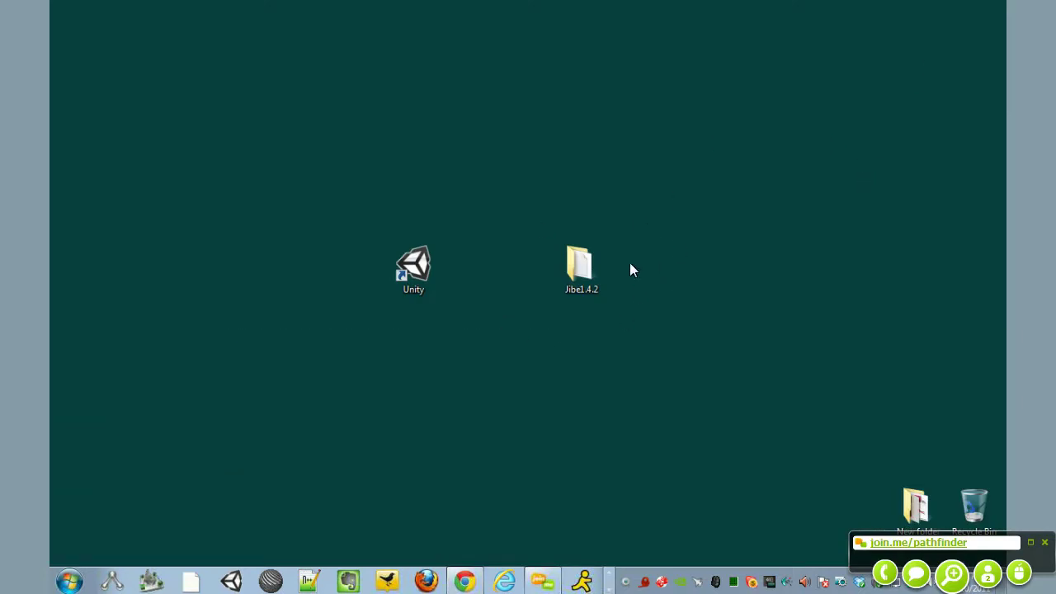
{"action": "left_click_drag", "start_coordinate": [589, 264], "coordinate": [537, 285]}
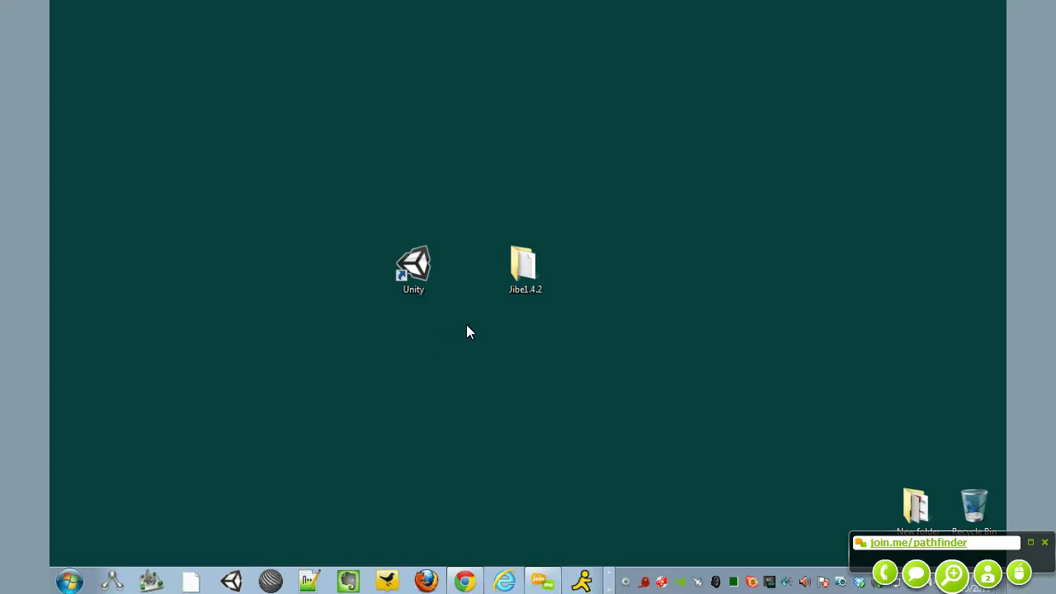
{"action": "double_click", "coordinate": [419, 259]}
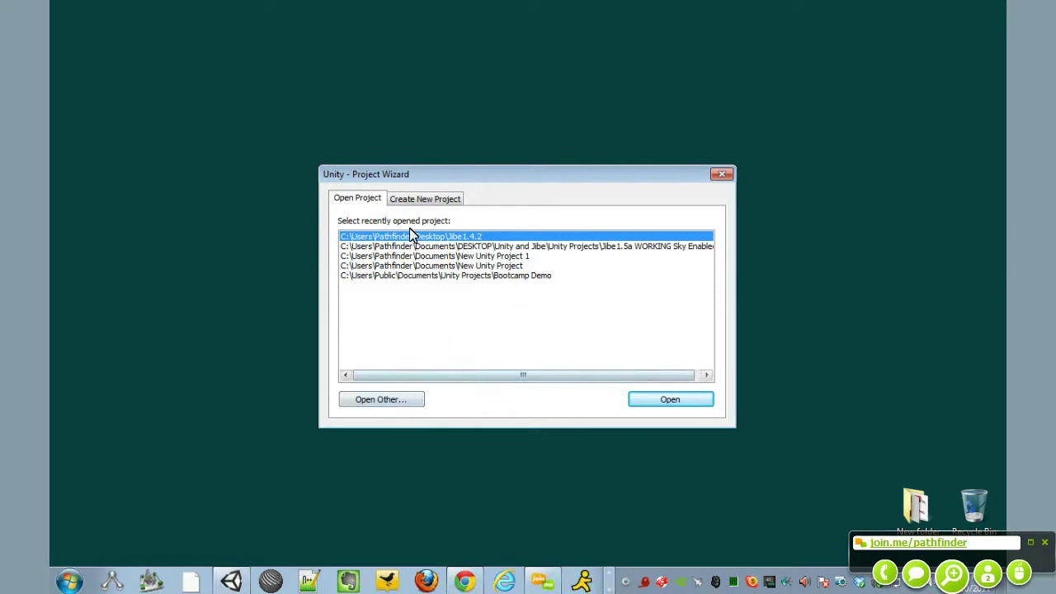
Step: Open the existing Jibe1.4.2 project from the Desktop by browsing for its folder in the Project Wizard
{"action": "left_click", "coordinate": [417, 266]}
{"action": "left_click", "coordinate": [450, 255]}
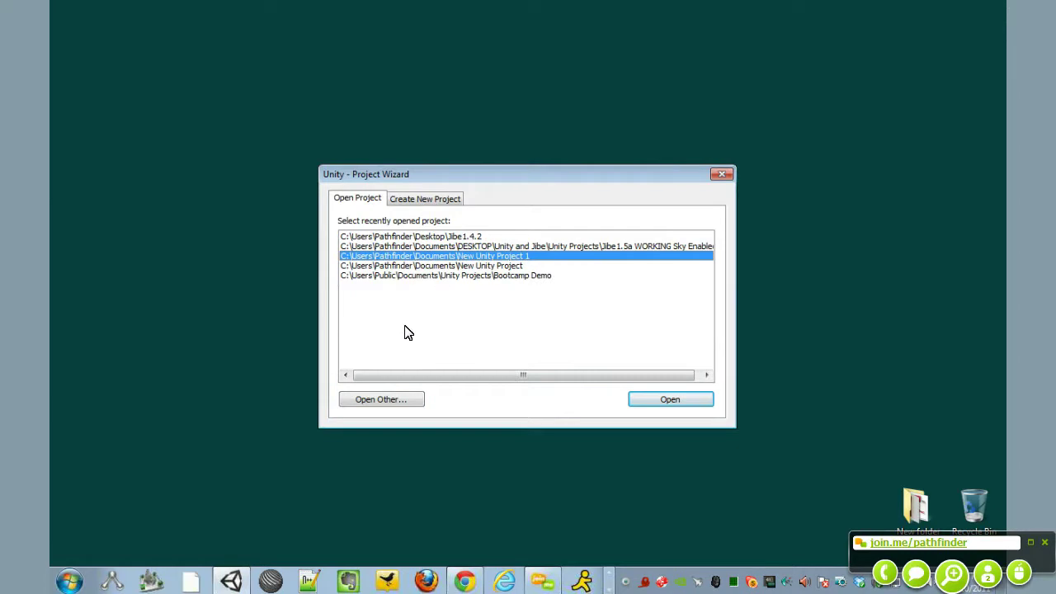
{"action": "left_click", "coordinate": [384, 400]}
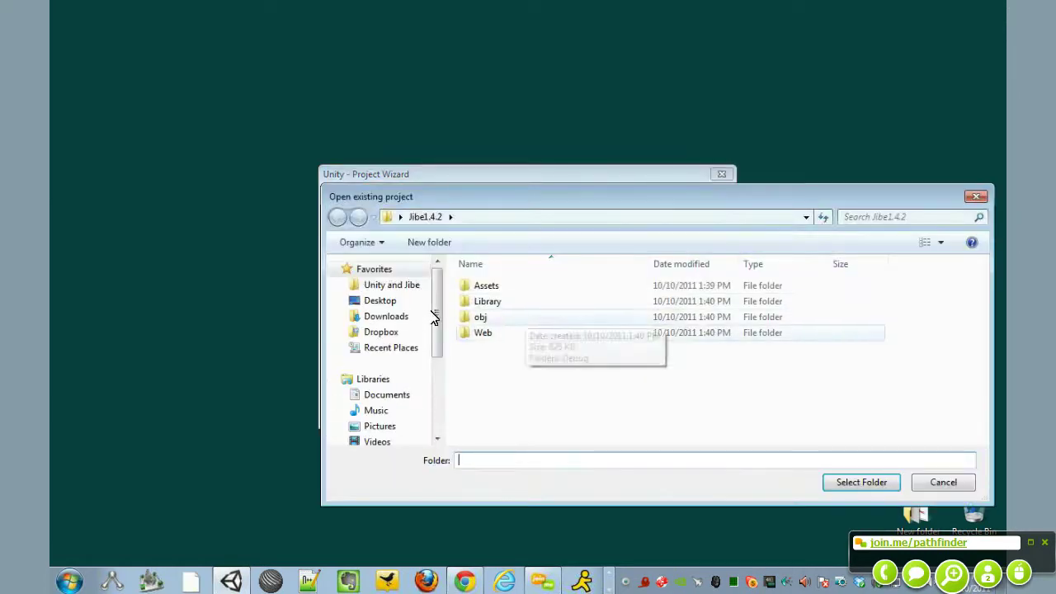
{"action": "left_click", "coordinate": [379, 302]}
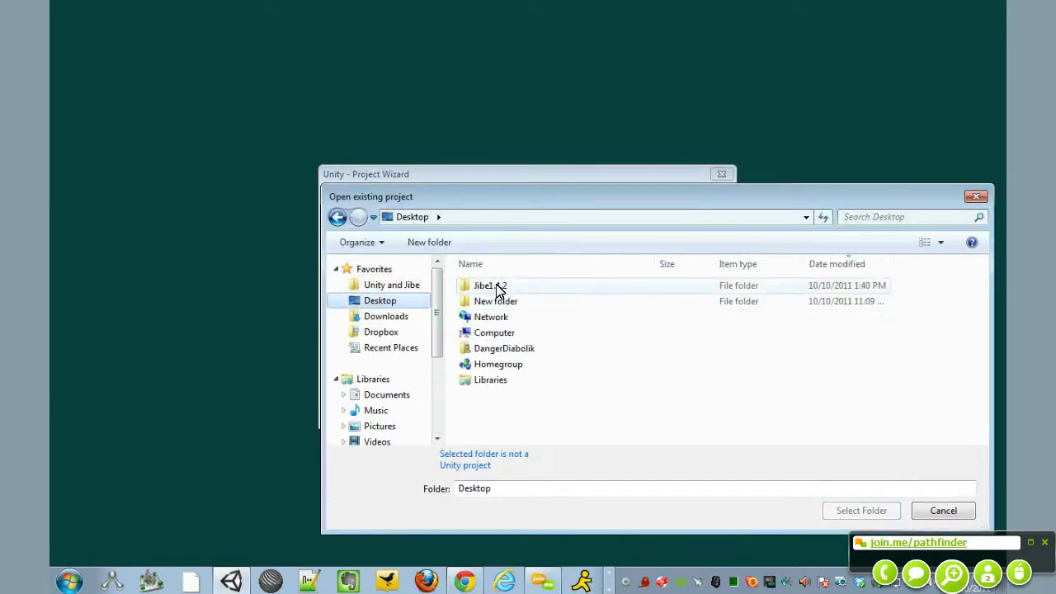
{"action": "left_click", "coordinate": [482, 287]}
{"action": "left_click_drag", "start_coordinate": [580, 190], "coordinate": [576, 189]}
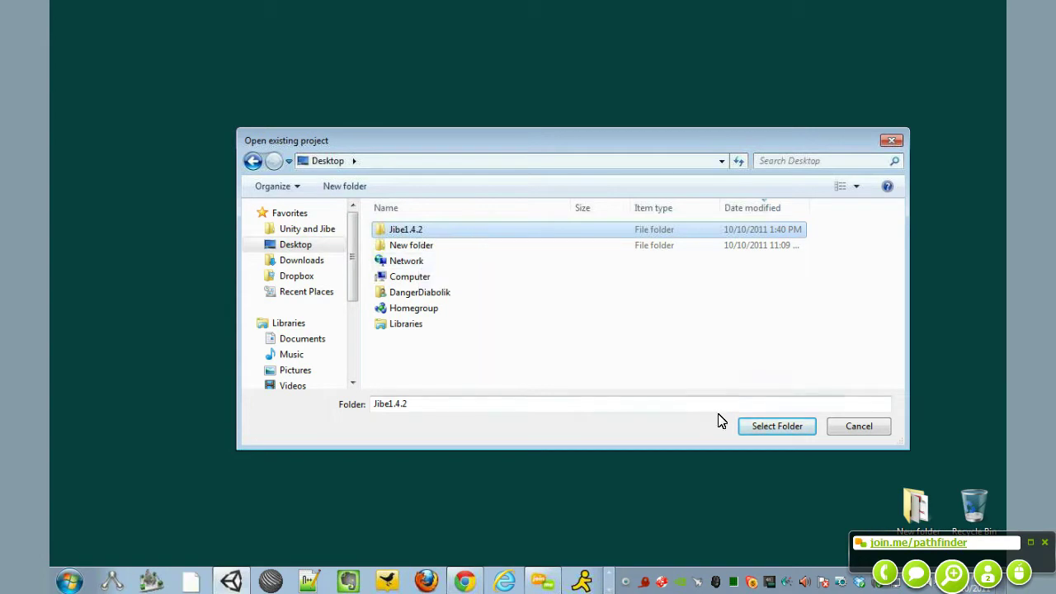
{"action": "left_click", "coordinate": [775, 428]}
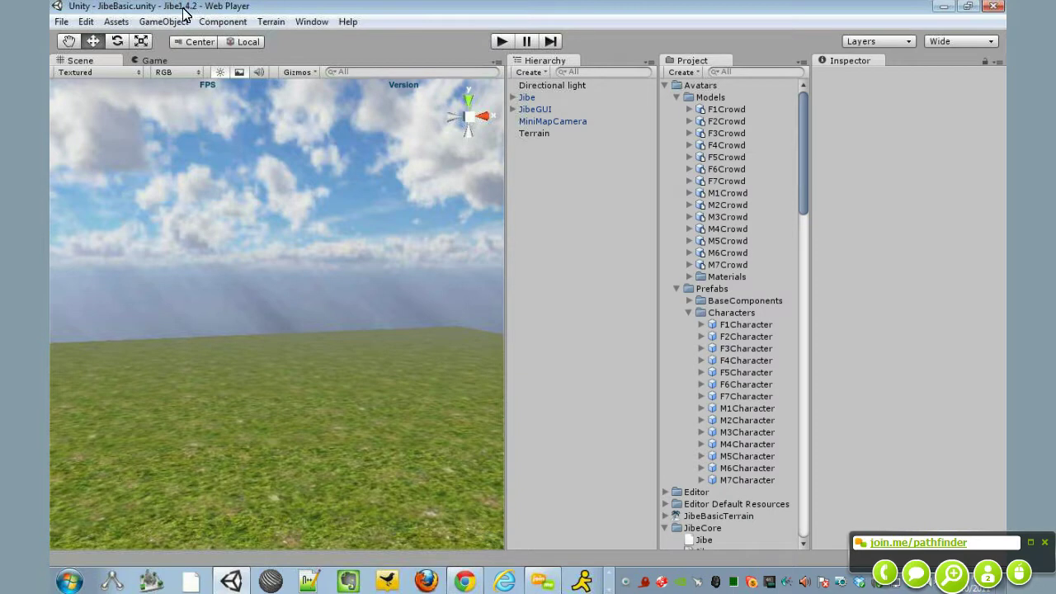
Step: Collapse the expanded project asset folders, from Avatars through WebPlayerTemplates, leaving only Scenes expanded
{"action": "left_click", "coordinate": [665, 85]}
{"action": "left_click", "coordinate": [665, 133]}
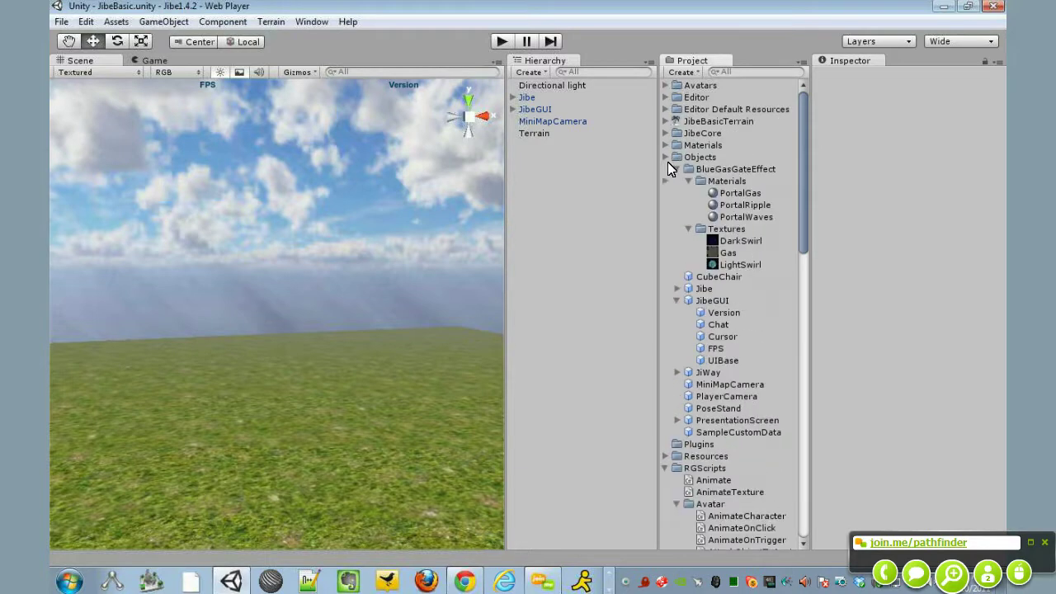
{"action": "left_click", "coordinate": [666, 155]}
{"action": "left_click", "coordinate": [666, 192]}
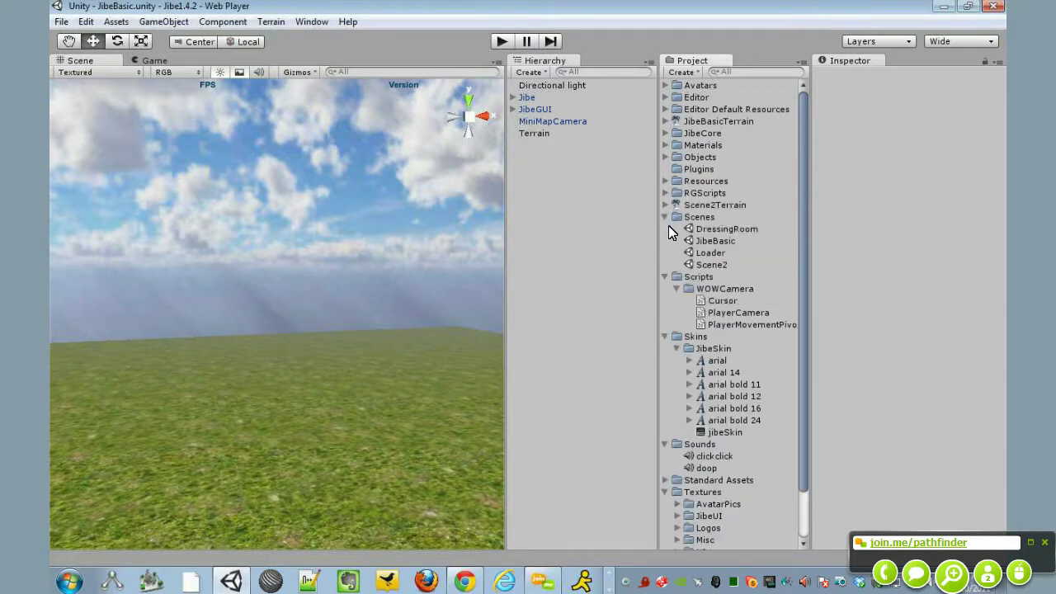
{"action": "left_click", "coordinate": [666, 277]}
{"action": "left_click", "coordinate": [665, 288]}
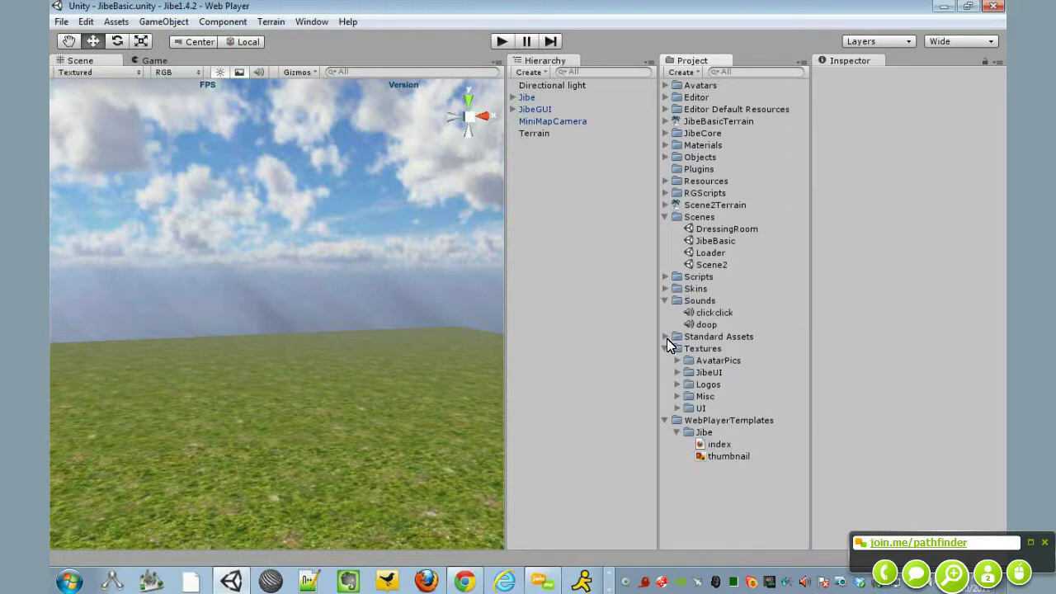
{"action": "left_click", "coordinate": [665, 348]}
{"action": "left_click", "coordinate": [664, 301]}
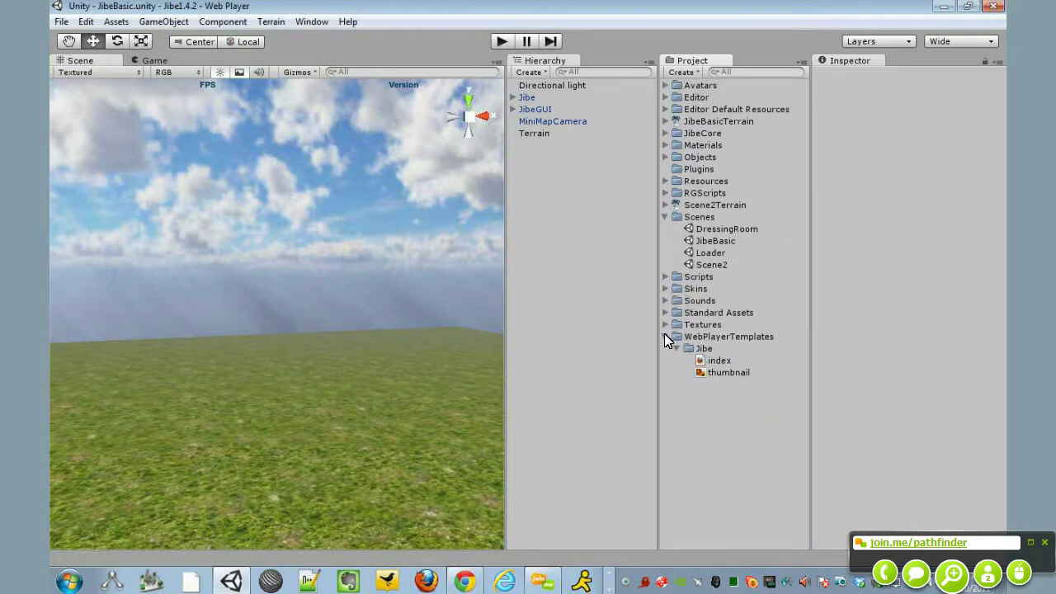
{"action": "left_click", "coordinate": [665, 338]}
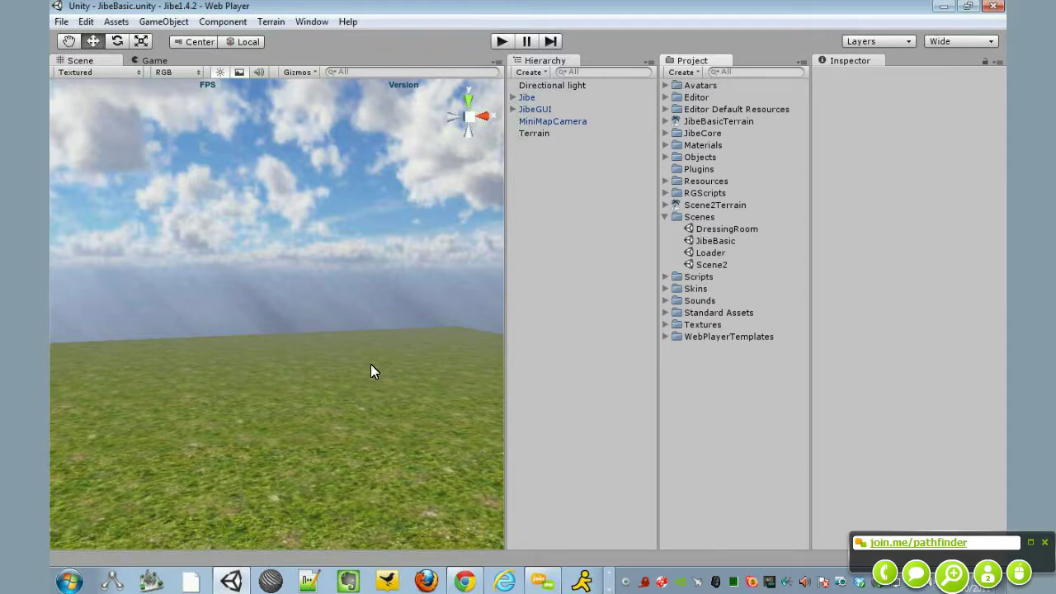
Step: Look around the grass terrain of the JibeBasic scene from several viewing angles
{"action": "right_click_drag", "start_coordinate": [360, 389], "coordinate": [428, 322]}
{"action": "right_click_drag", "start_coordinate": [330, 353], "coordinate": [434, 351]}
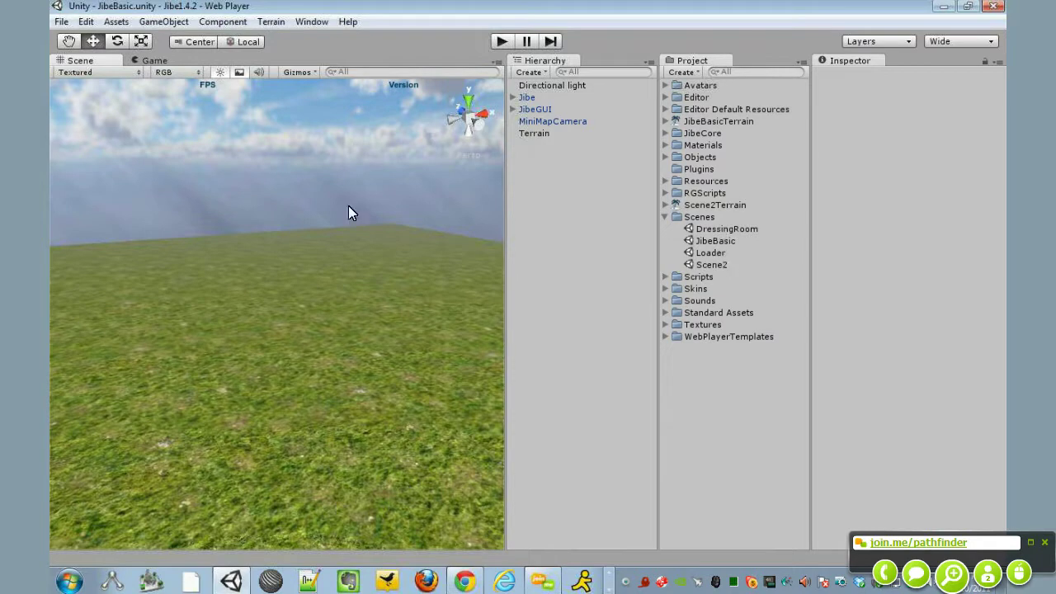
{"action": "right_click_drag", "start_coordinate": [314, 360], "coordinate": [728, 234]}
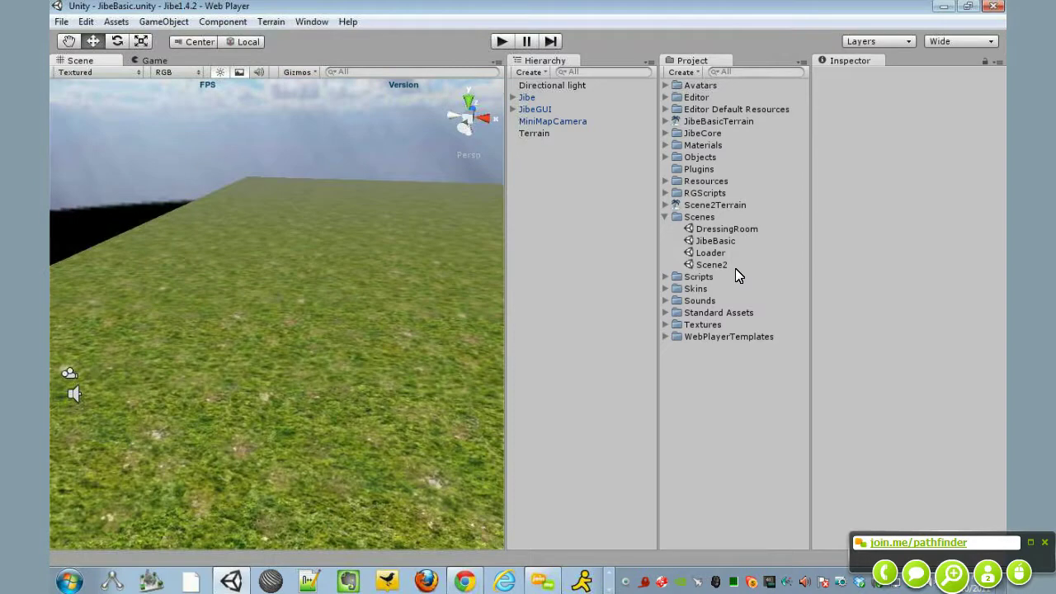
{"action": "right_click_drag", "start_coordinate": [323, 390], "coordinate": [773, 249]}
{"action": "right_click_drag", "start_coordinate": [362, 386], "coordinate": [352, 331]}
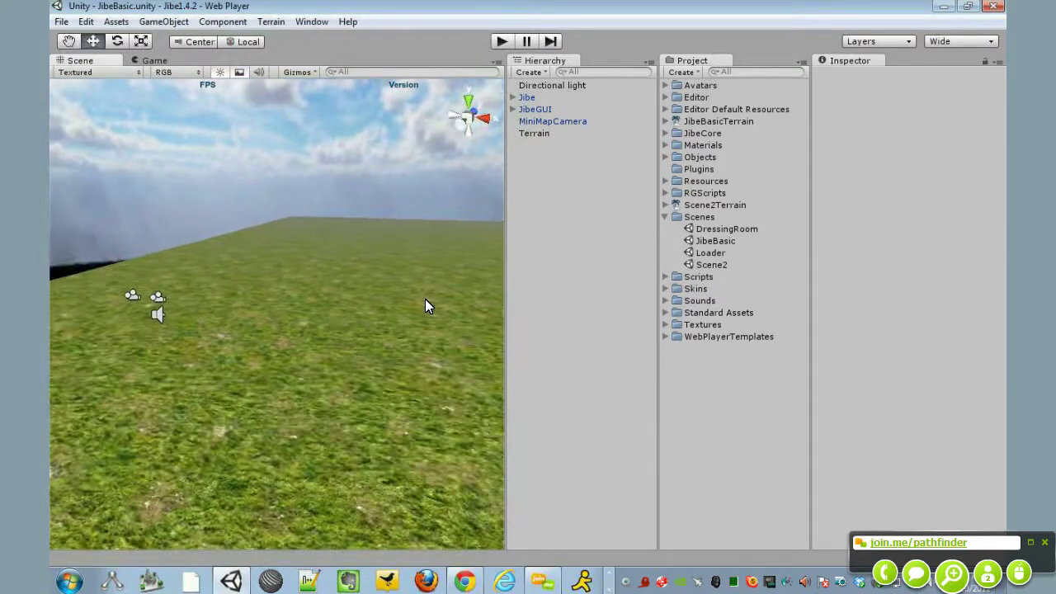
{"action": "right_click_drag", "start_coordinate": [289, 325], "coordinate": [379, 301]}
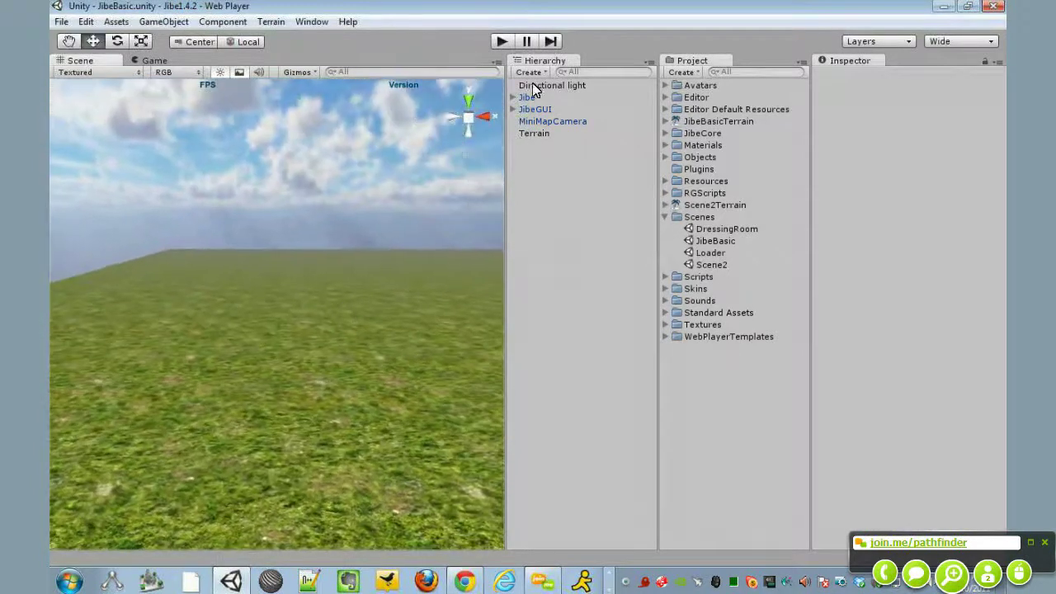
Step: Run the scene in play mode, log in with the default name, and enter the world with the preselected avatar
{"action": "left_click", "coordinate": [500, 42]}
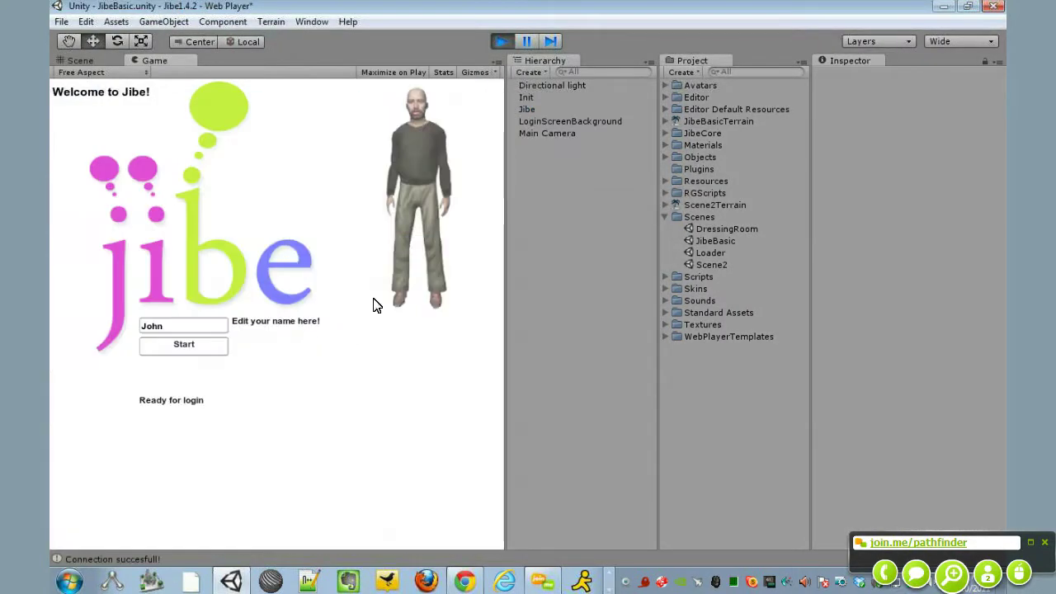
{"action": "left_click", "coordinate": [198, 350]}
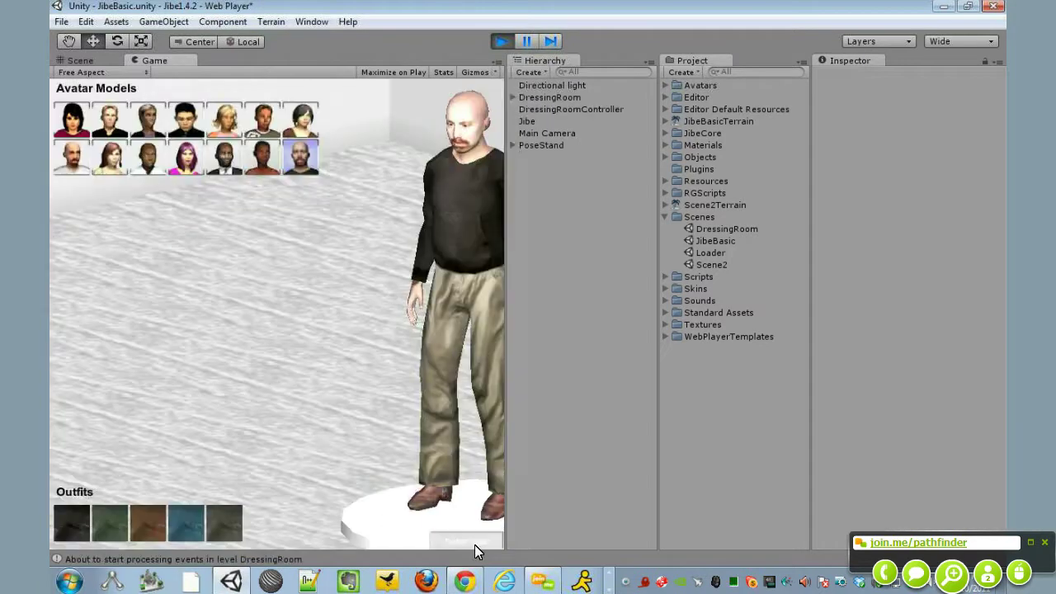
{"action": "left_click", "coordinate": [475, 546]}
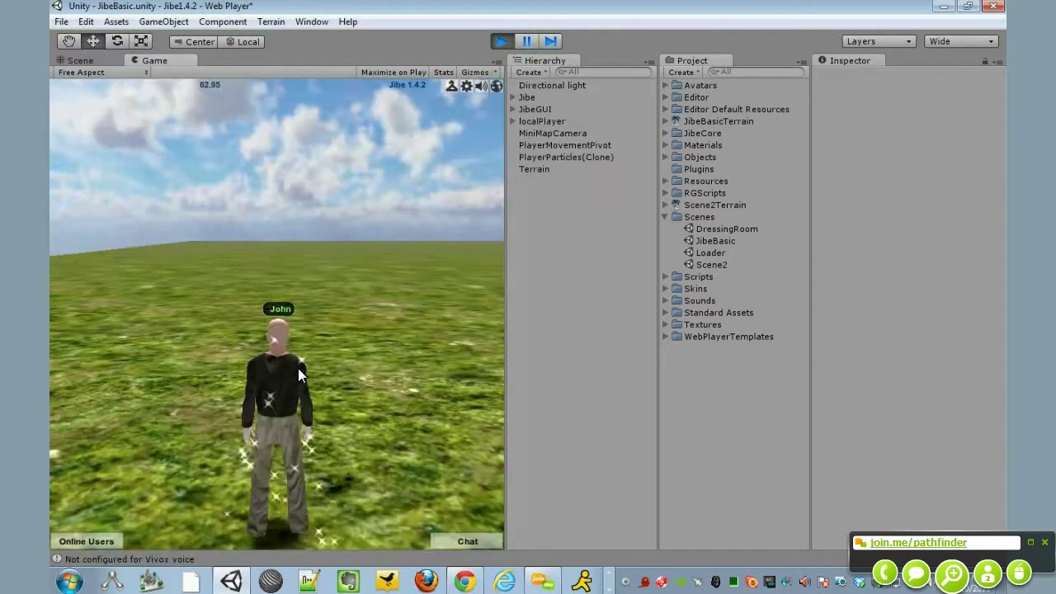
Step: Test walking and turning the avatar across the terrain, view it from the front, and stop play mode
{"action": "key", "text": "Right"}
{"action": "key", "text": "Up"}
{"action": "right_click_drag", "start_coordinate": [256, 402], "coordinate": [279, 391]}
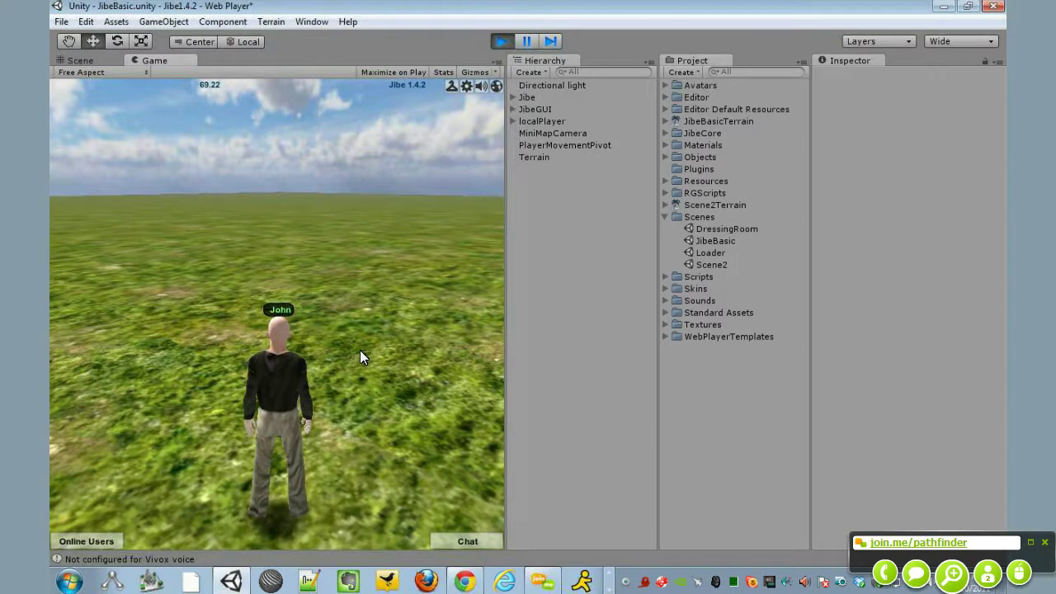
{"action": "key", "text": "Up"}
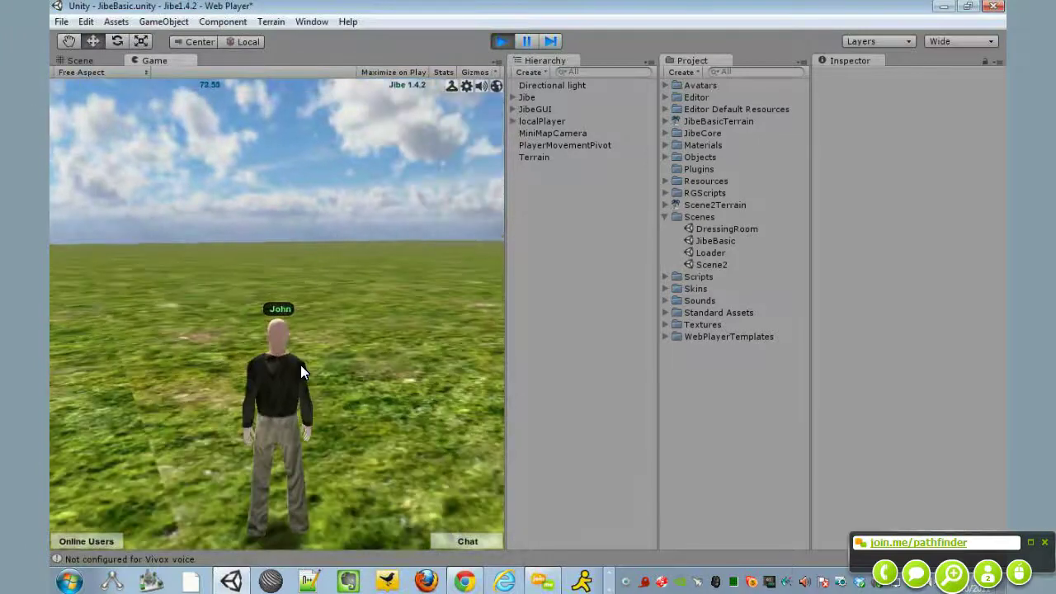
{"action": "key", "text": "Up"}
{"action": "key", "text": "Right"}
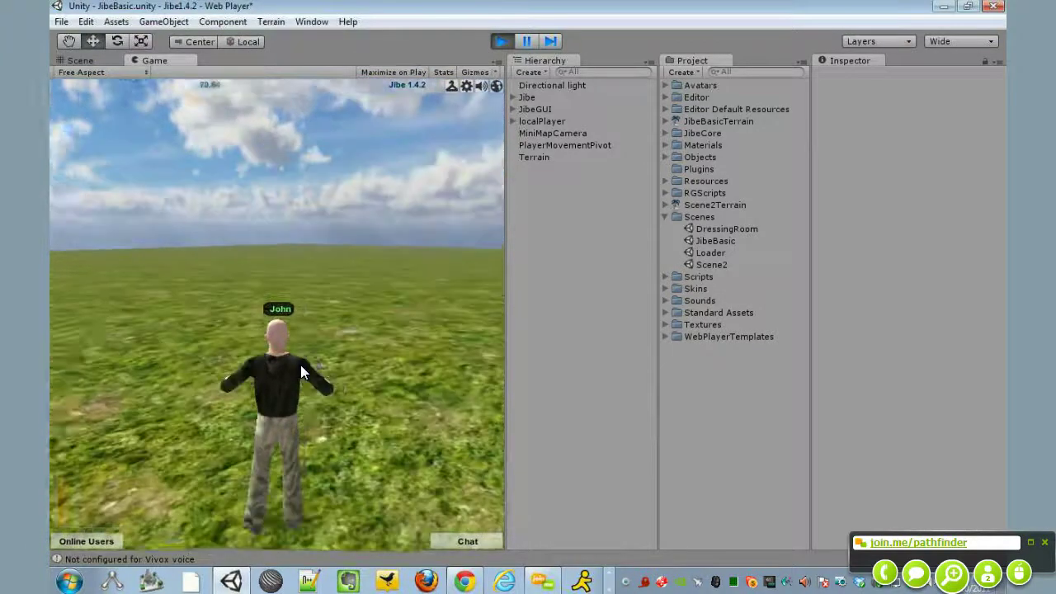
{"action": "right_click_drag", "start_coordinate": [266, 363], "coordinate": [354, 359]}
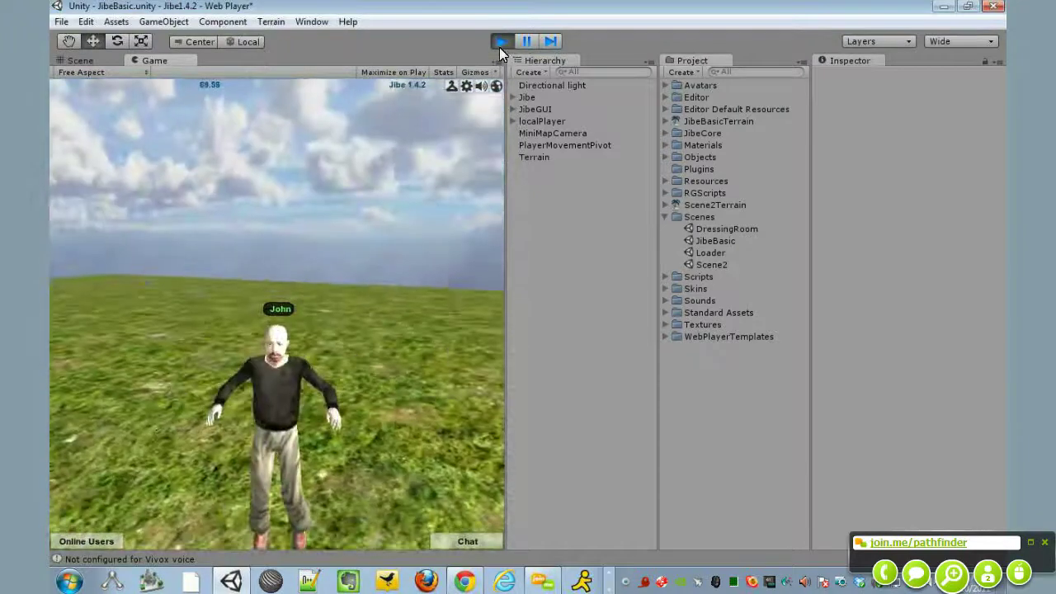
{"action": "left_click", "coordinate": [499, 47]}
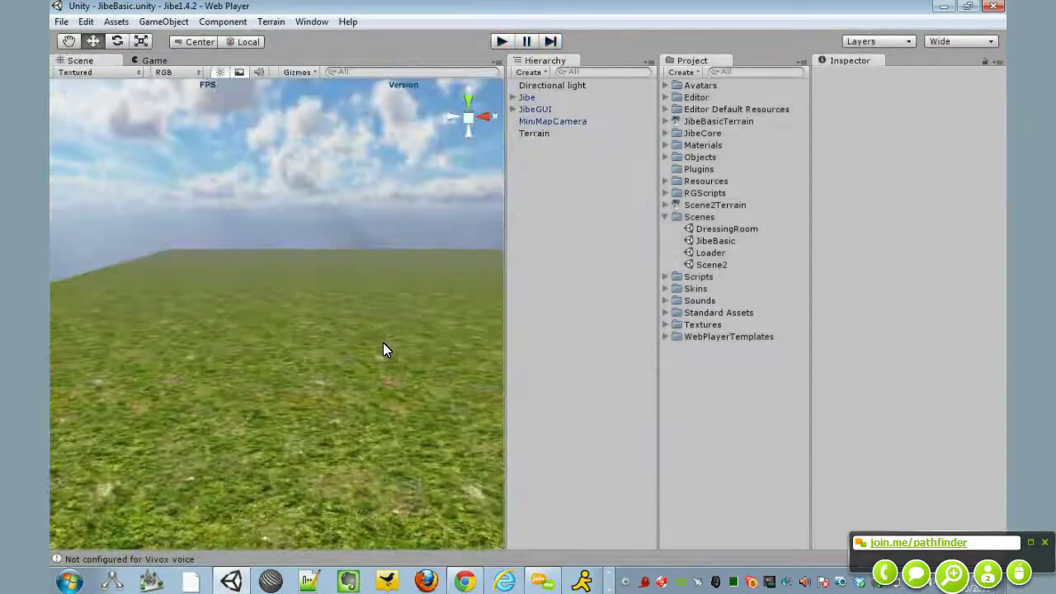